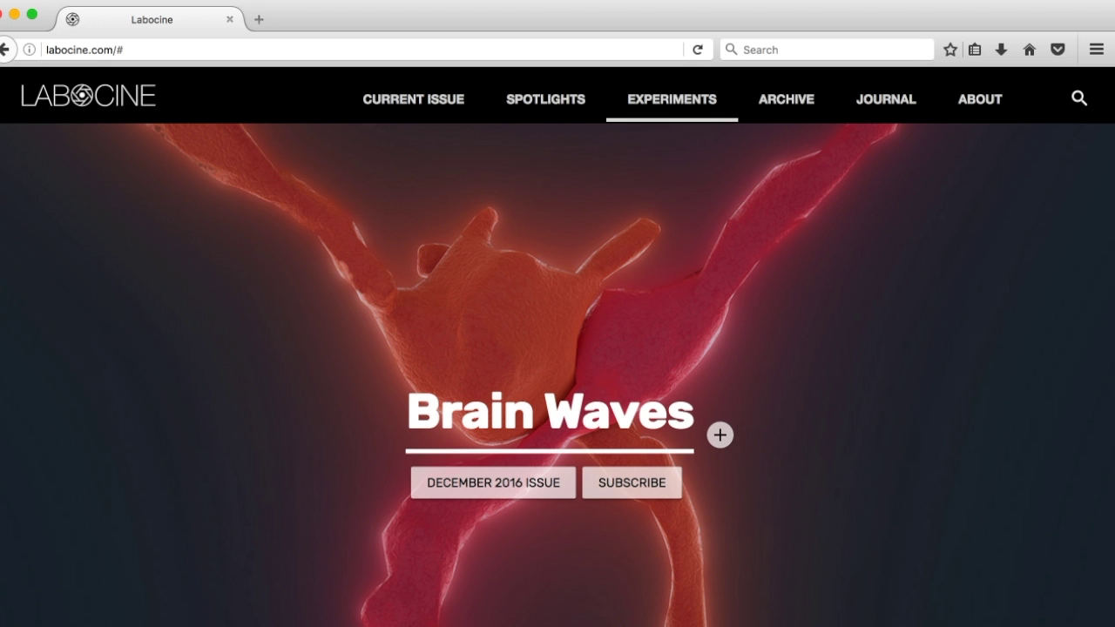
Step: Open Labocine Blast and select the Search Videos field to search for 'light'
left_click(636, 240)
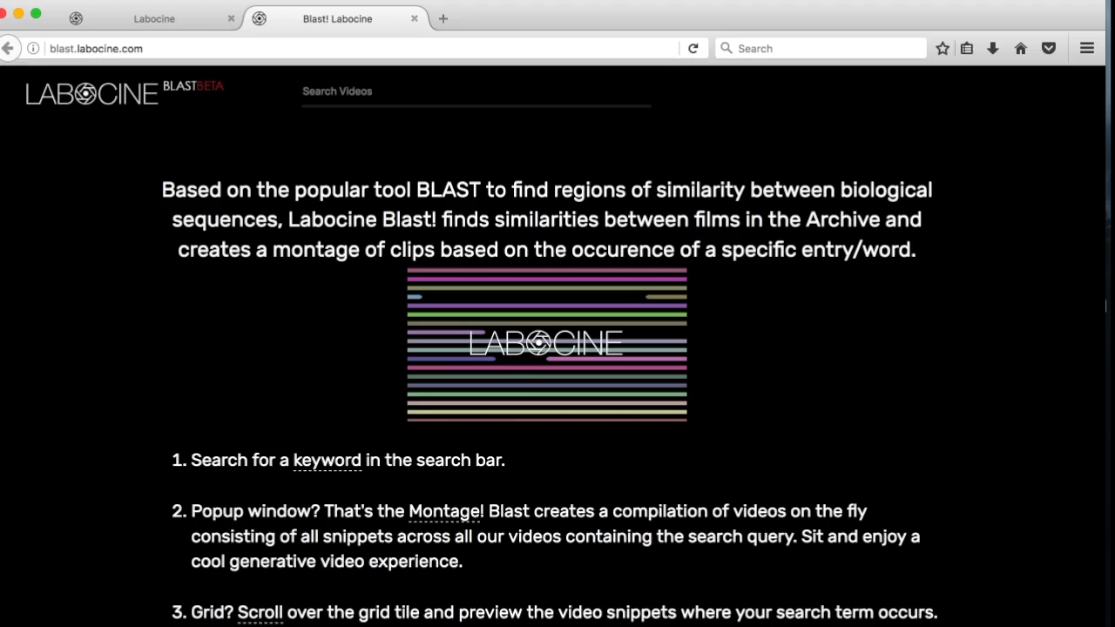
left_click(392, 91)
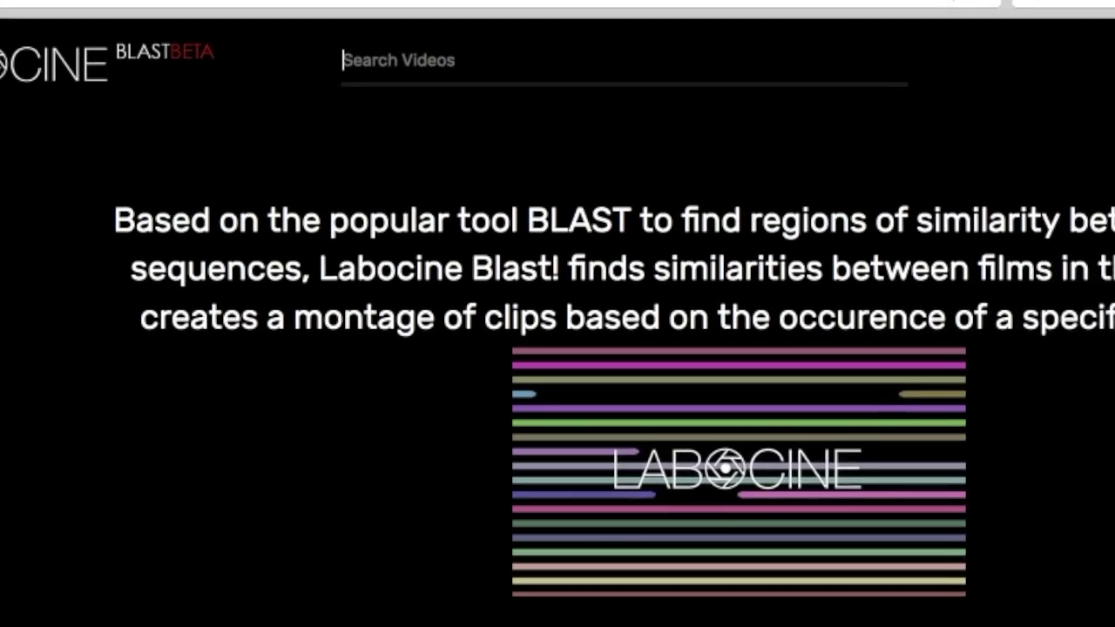
type("light")
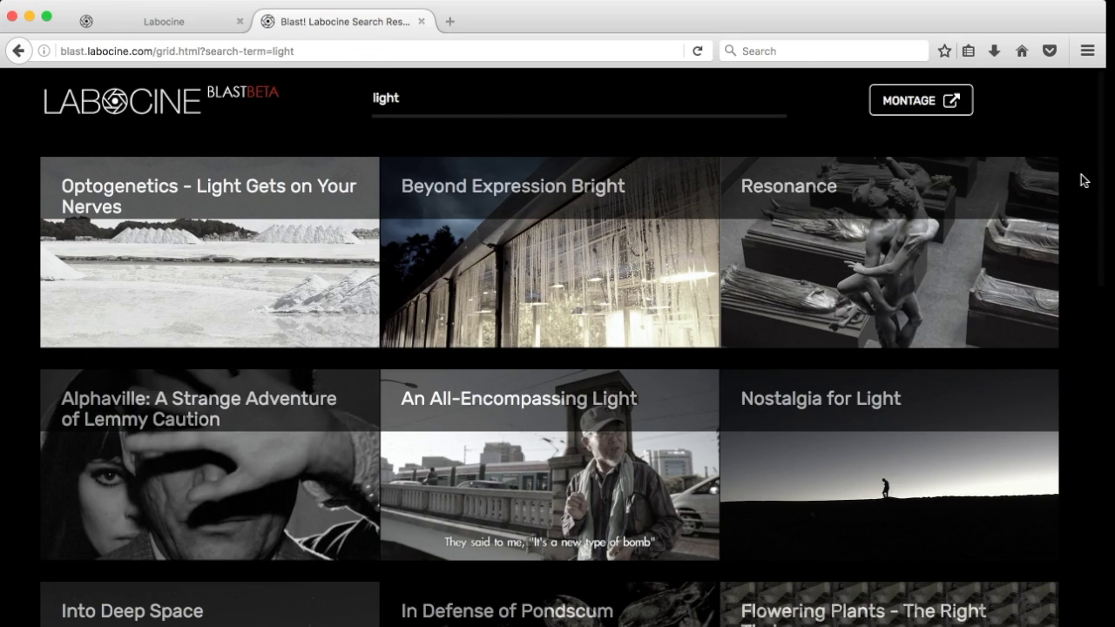
scroll(1083, 180, "down", 3)
scroll(1084, 180, "down", 3)
scroll(1083, 181, "down", 5)
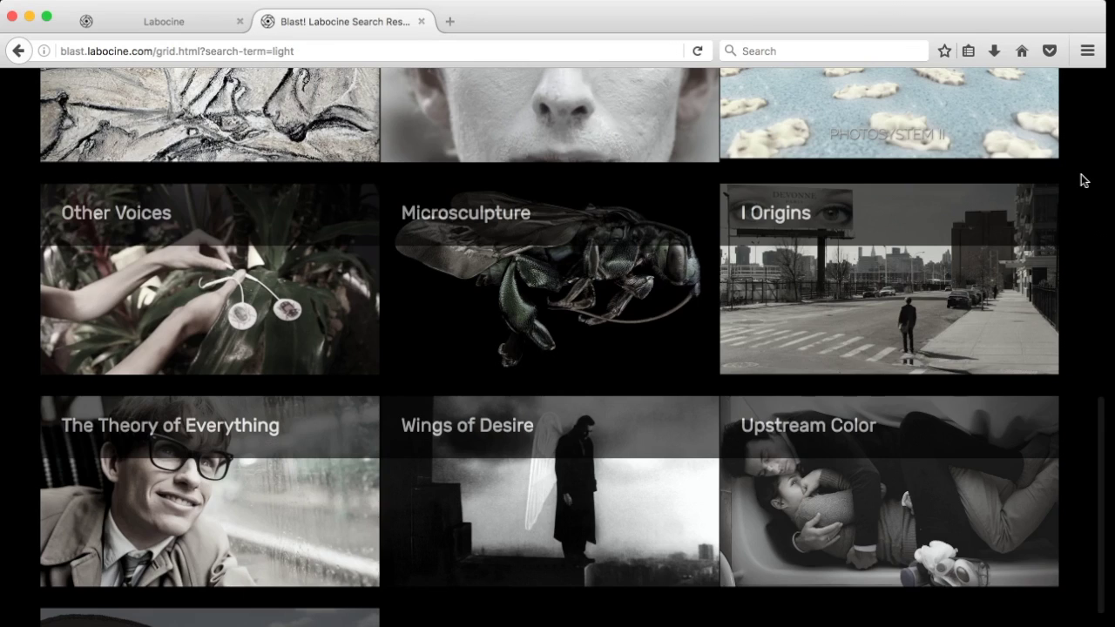